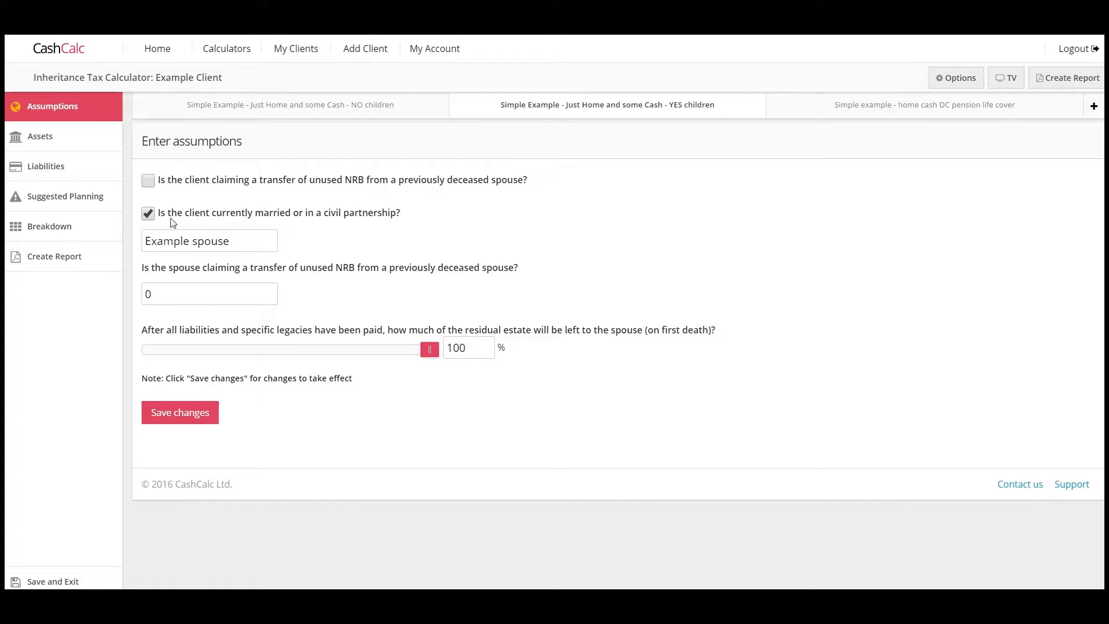
Review the assumptions on civil partnership, the spouse's name and the spouse's transferred NRB without altering them
{"action": "left_click", "coordinate": [153, 217]}
{"action": "left_click", "coordinate": [152, 215]}
{"action": "left_click_drag", "start_coordinate": [229, 242], "coordinate": [148, 244]}
{"action": "left_click", "coordinate": [366, 244]}
{"action": "left_click_drag", "start_coordinate": [161, 300], "coordinate": [140, 301]}
{"action": "left_click", "coordinate": [318, 296]}
Review the client's assets, checking the growth rates of the Family Home and the Halifax Gold account
{"action": "left_click", "coordinate": [81, 138]}
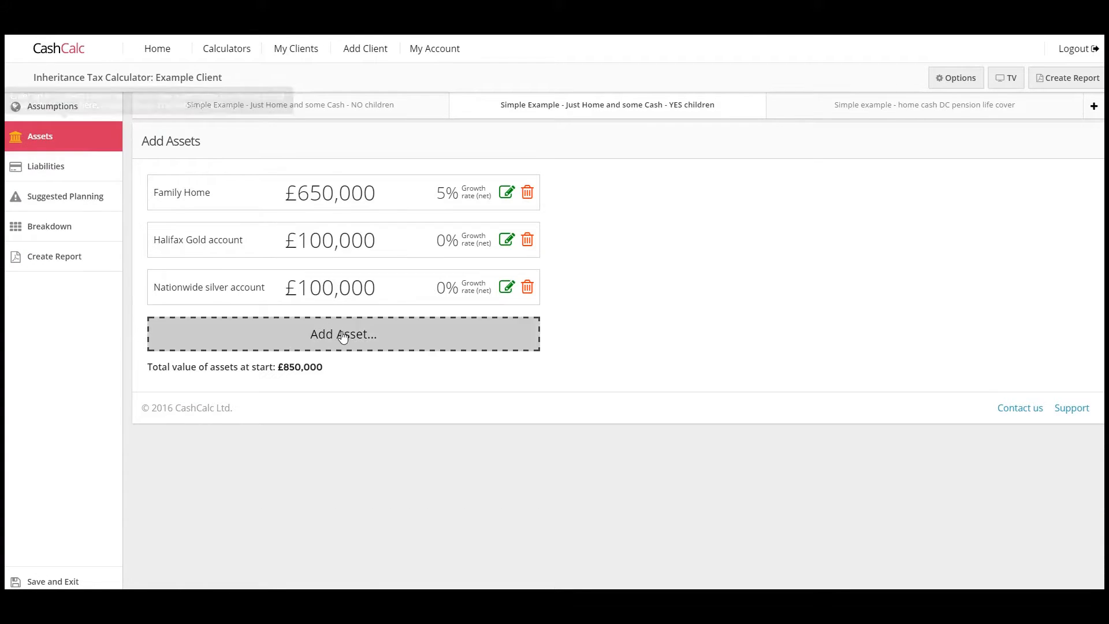
{"action": "left_click", "coordinate": [439, 198]}
{"action": "left_click", "coordinate": [572, 240]}
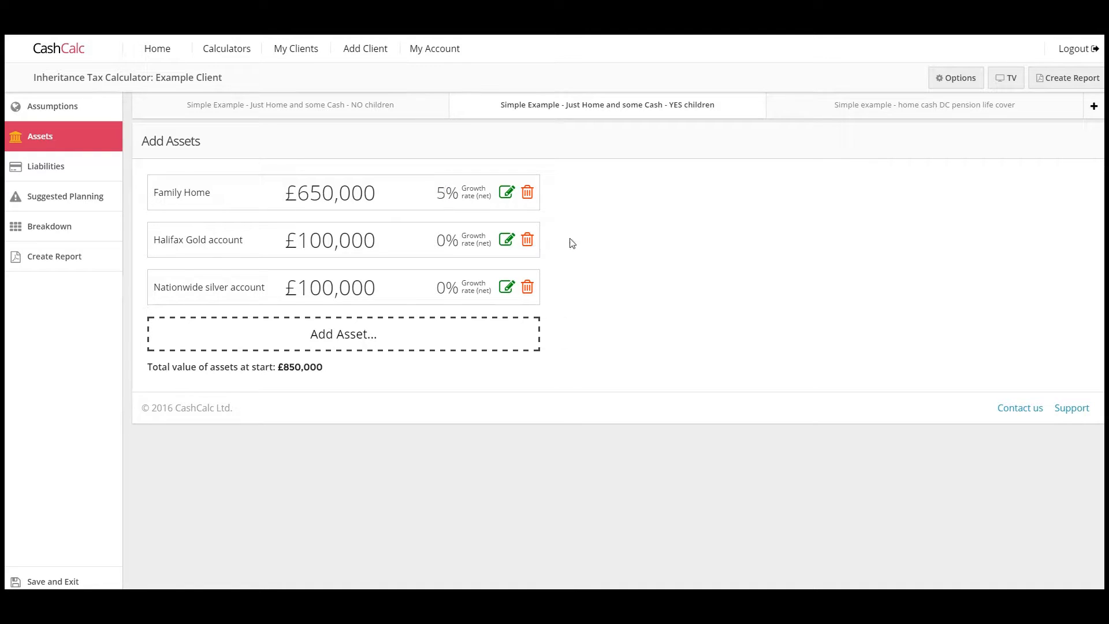
{"action": "left_click", "coordinate": [441, 241]}
{"action": "left_click", "coordinate": [580, 271]}
Open a new liability entry, view which assets it can be linked to, and close it without adding anything
{"action": "left_click", "coordinate": [99, 167]}
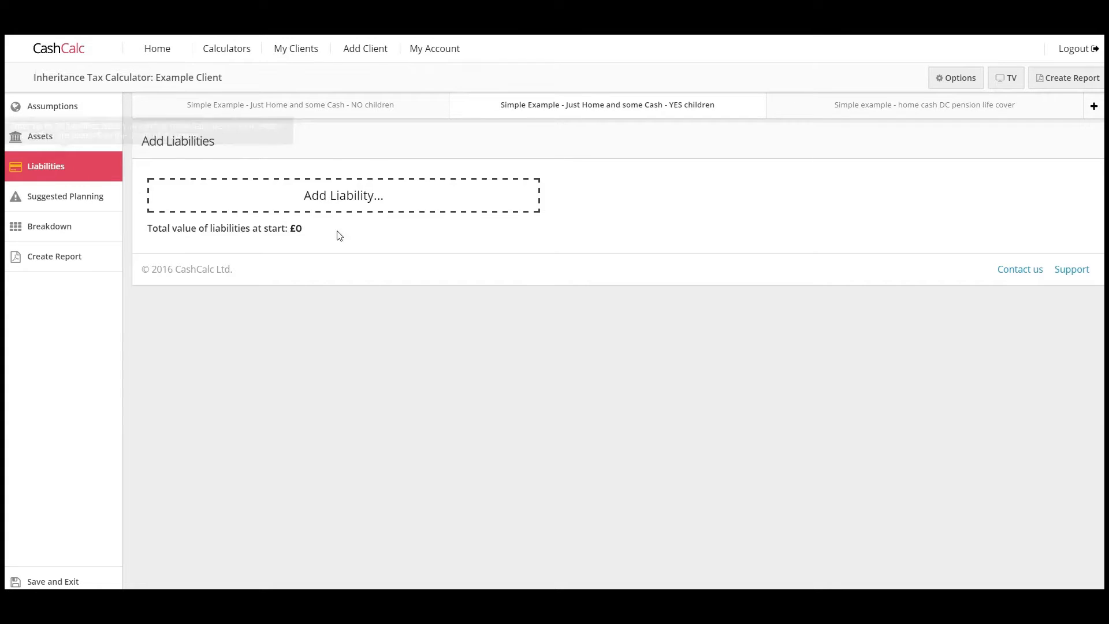
{"action": "left_click", "coordinate": [353, 201]}
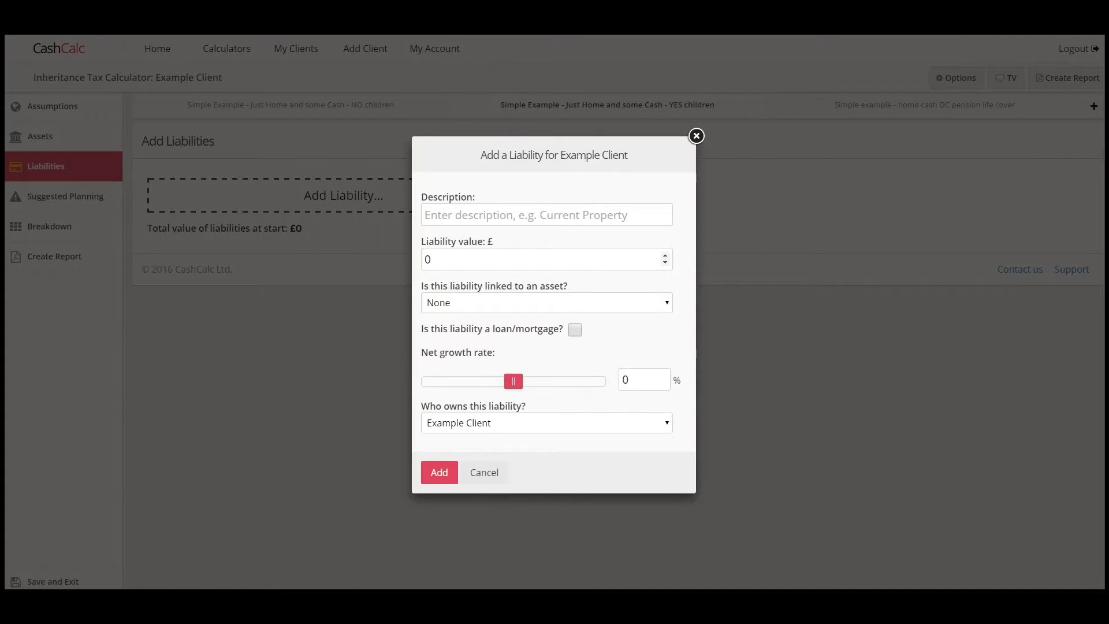
{"action": "left_click", "coordinate": [468, 300]}
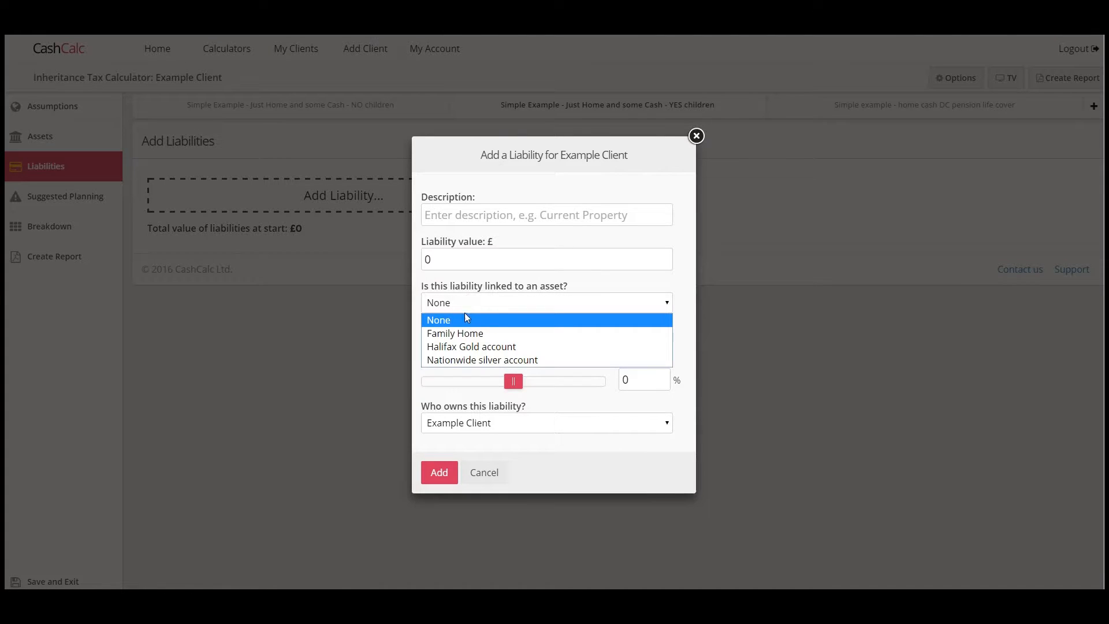
{"action": "left_click", "coordinate": [266, 365]}
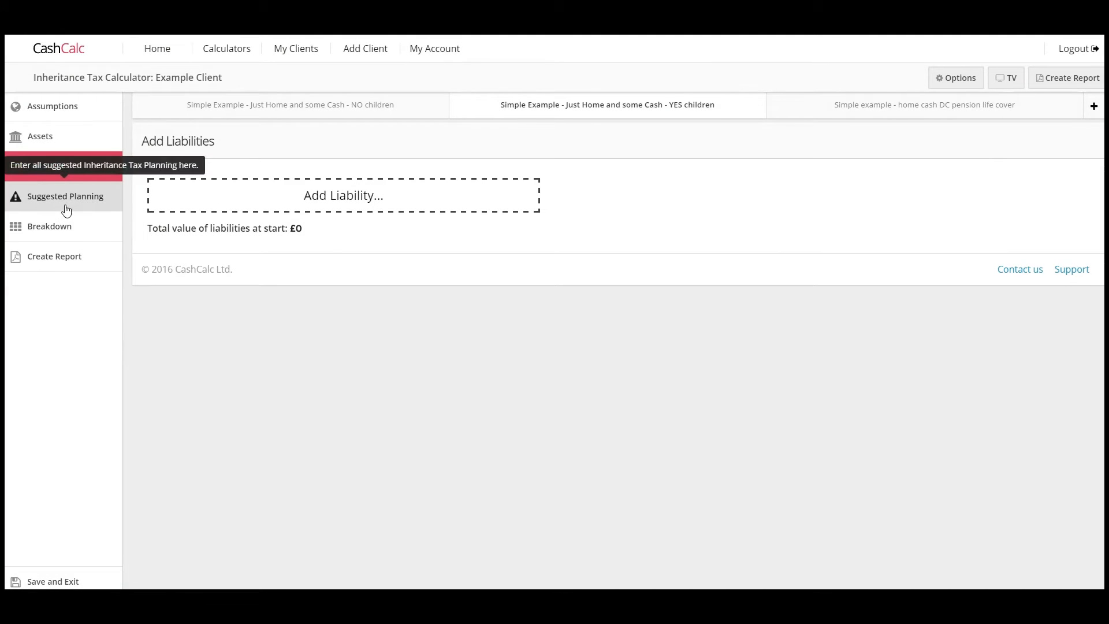
Review the suggested planning options, keeping Legacy to Direct Descendant (Use MRNRB) for Family Home and Leave to Residual Estate for Halifax Gold account
{"action": "left_click", "coordinate": [66, 208]}
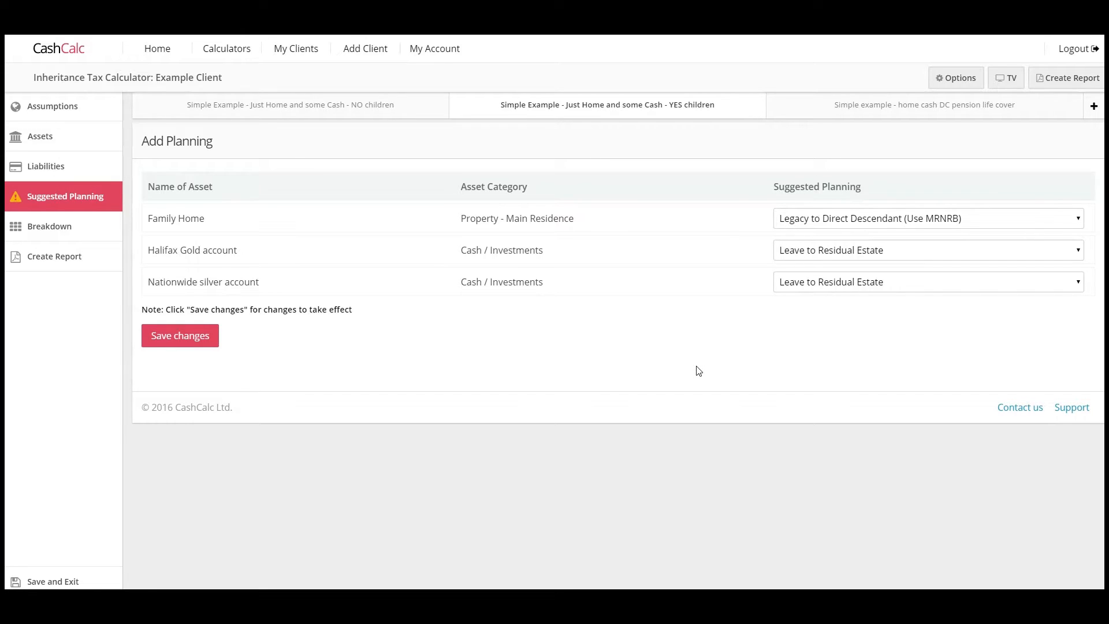
{"action": "left_click", "coordinate": [810, 222]}
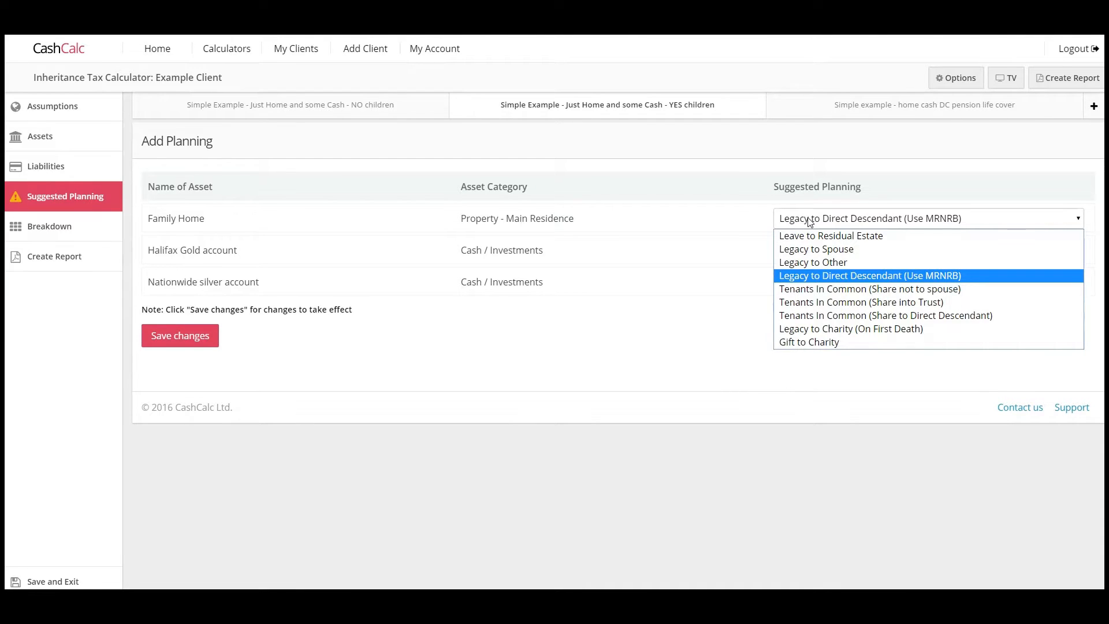
{"action": "left_click", "coordinate": [832, 276]}
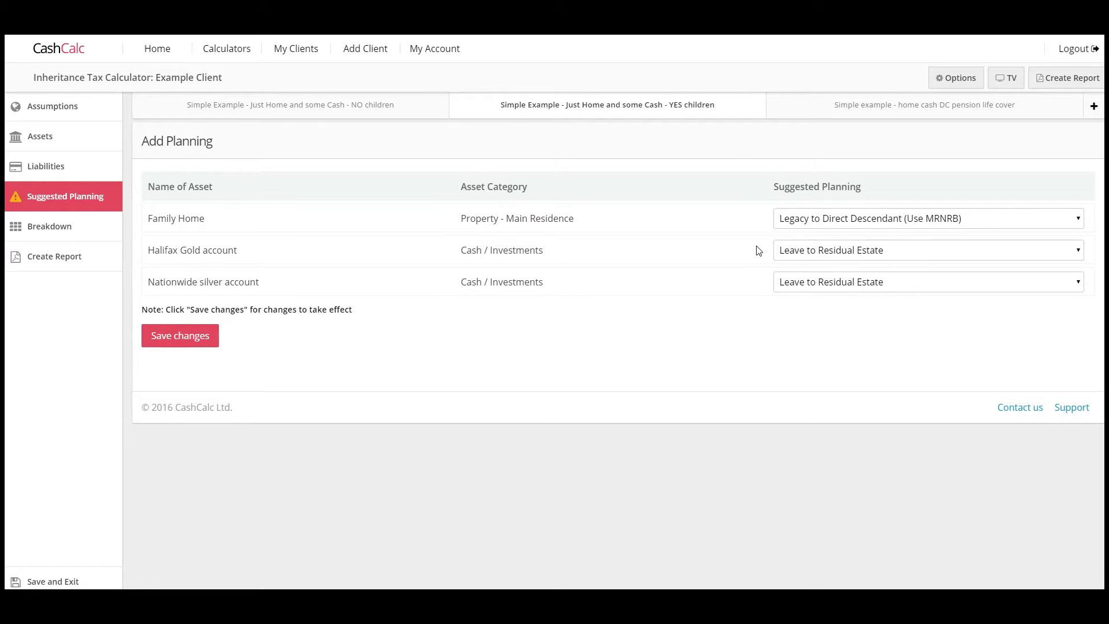
{"action": "left_click", "coordinate": [790, 250]}
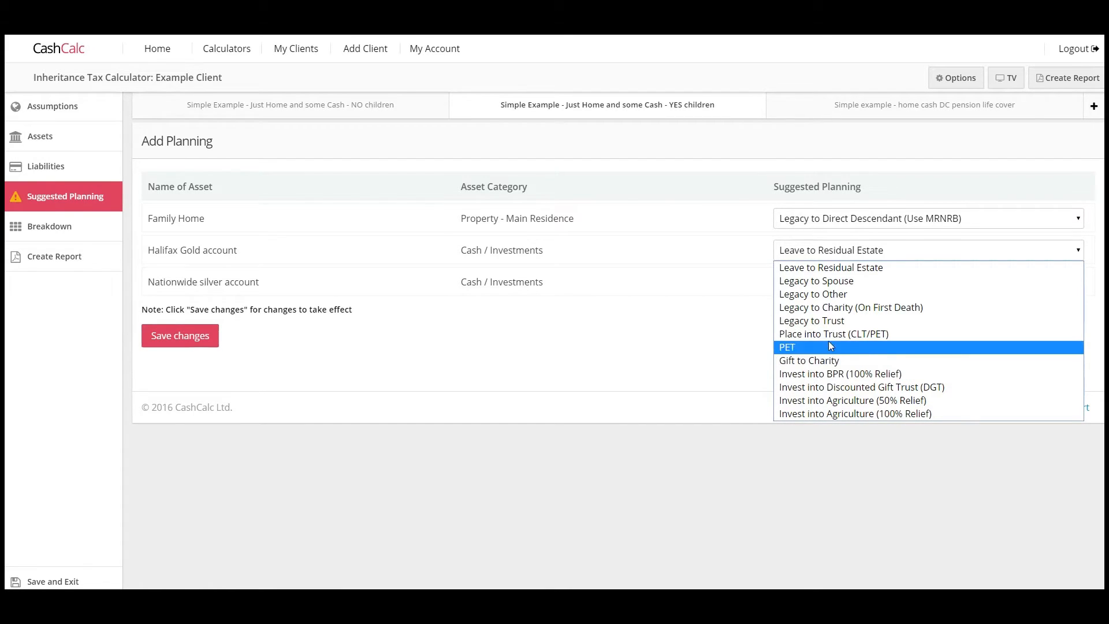
{"action": "left_click", "coordinate": [830, 251]}
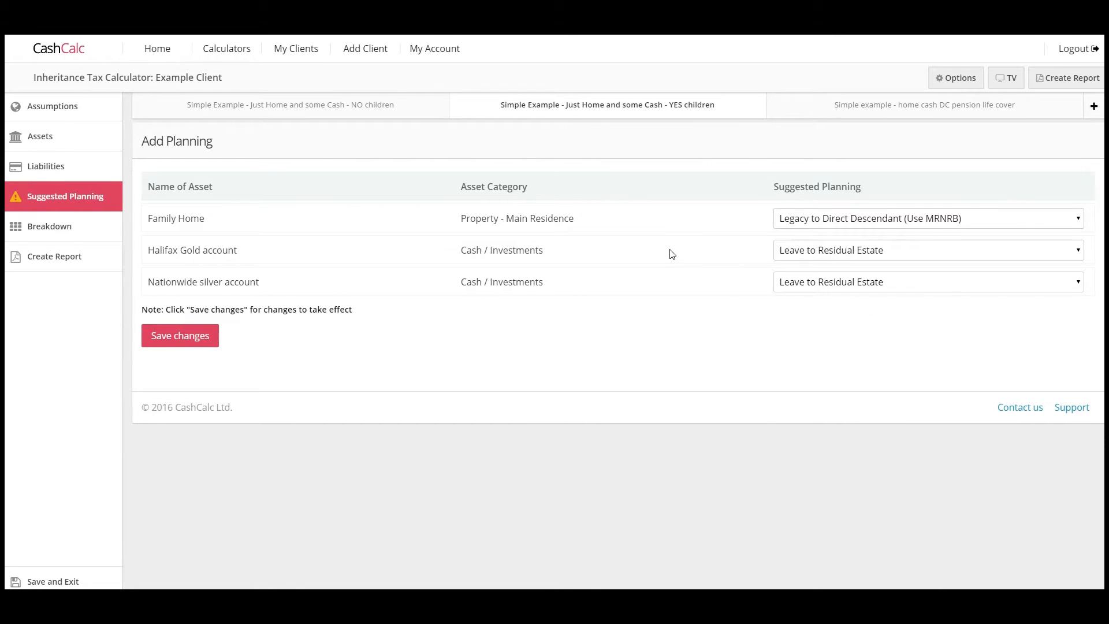
In the inheritance tax breakdown, set both assumed deaths to 2016 with Example spouse dying first, and check the second-death tax
{"action": "left_click", "coordinate": [40, 229]}
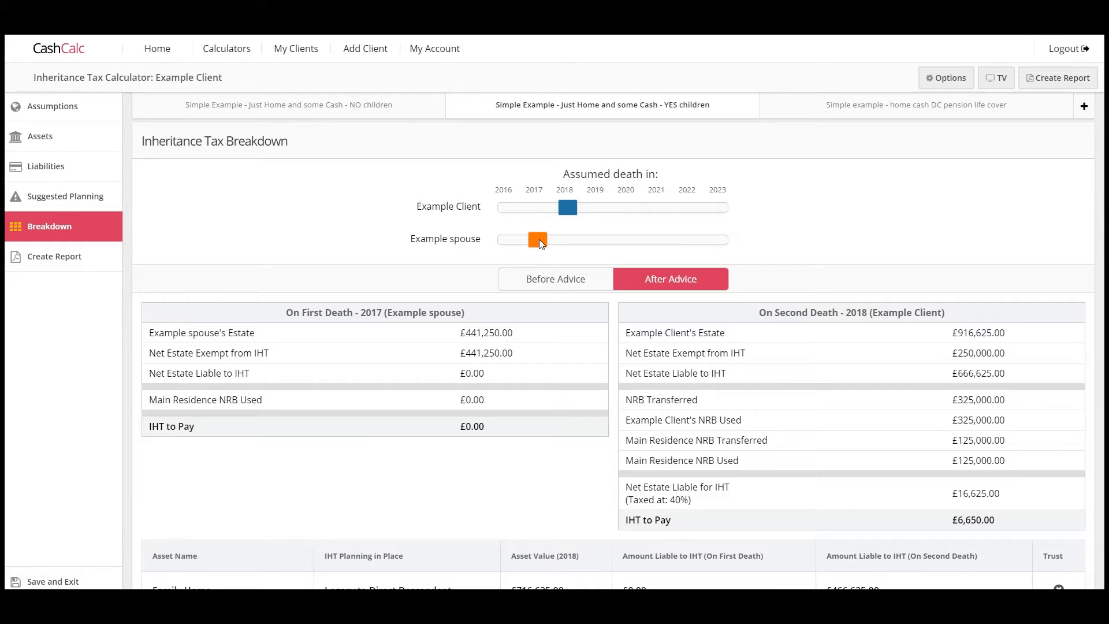
{"action": "left_click_drag", "start_coordinate": [539, 239], "coordinate": [506, 242]}
{"action": "left_click_drag", "start_coordinate": [568, 208], "coordinate": [507, 207]}
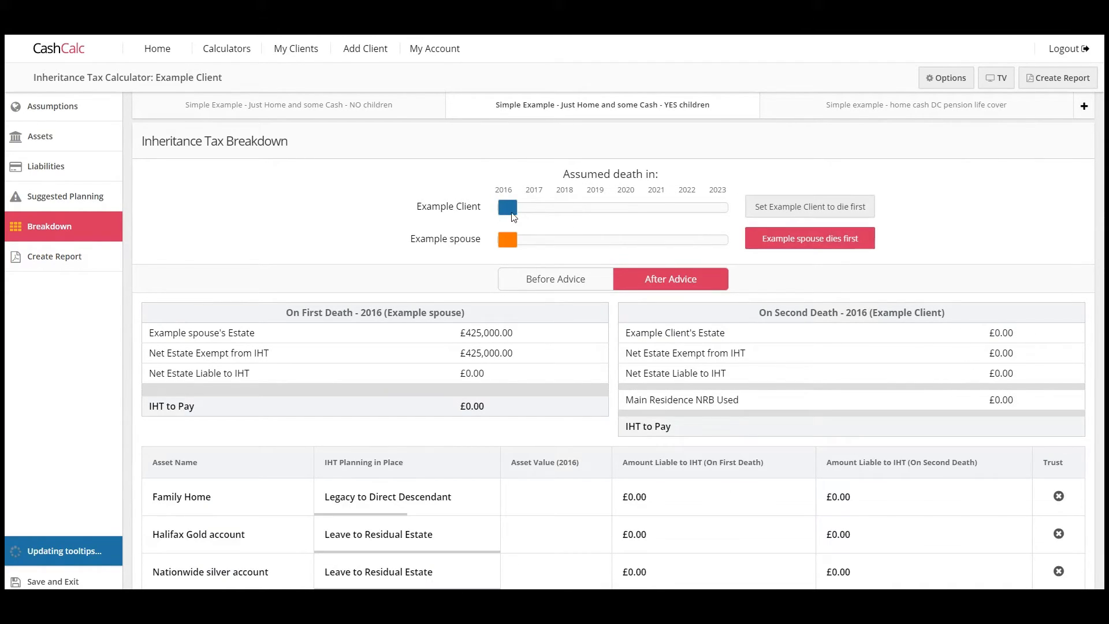
{"action": "mouse_move", "coordinate": [511, 215]}
{"action": "left_mouse_down"}
{"action": "mouse_move", "coordinate": [535, 211]}
{"action": "mouse_move", "coordinate": [506, 215]}
{"action": "left_mouse_up"}
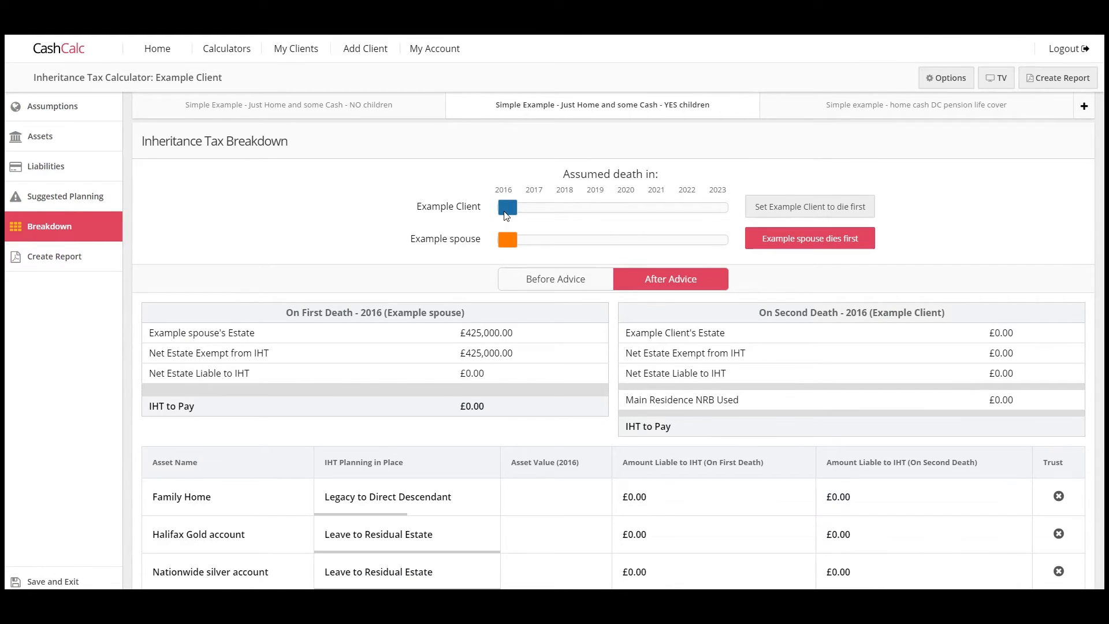
{"action": "left_click_drag", "start_coordinate": [526, 240], "coordinate": [503, 243]}
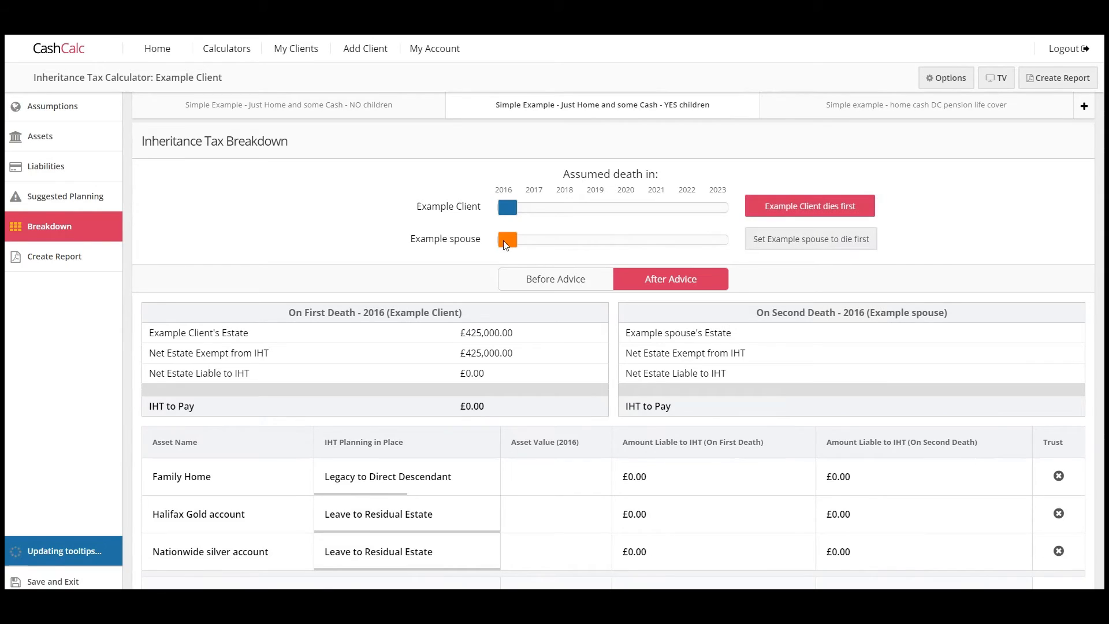
{"action": "left_click", "coordinate": [783, 241]}
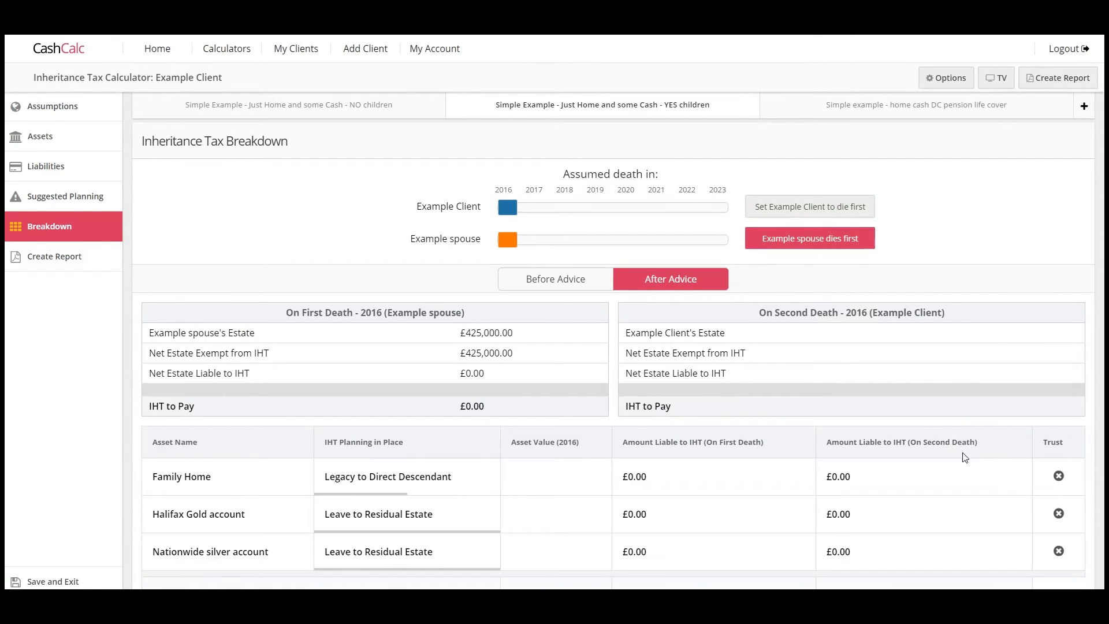
{"action": "double_click", "coordinate": [962, 501]}
{"action": "left_click", "coordinate": [996, 493]}
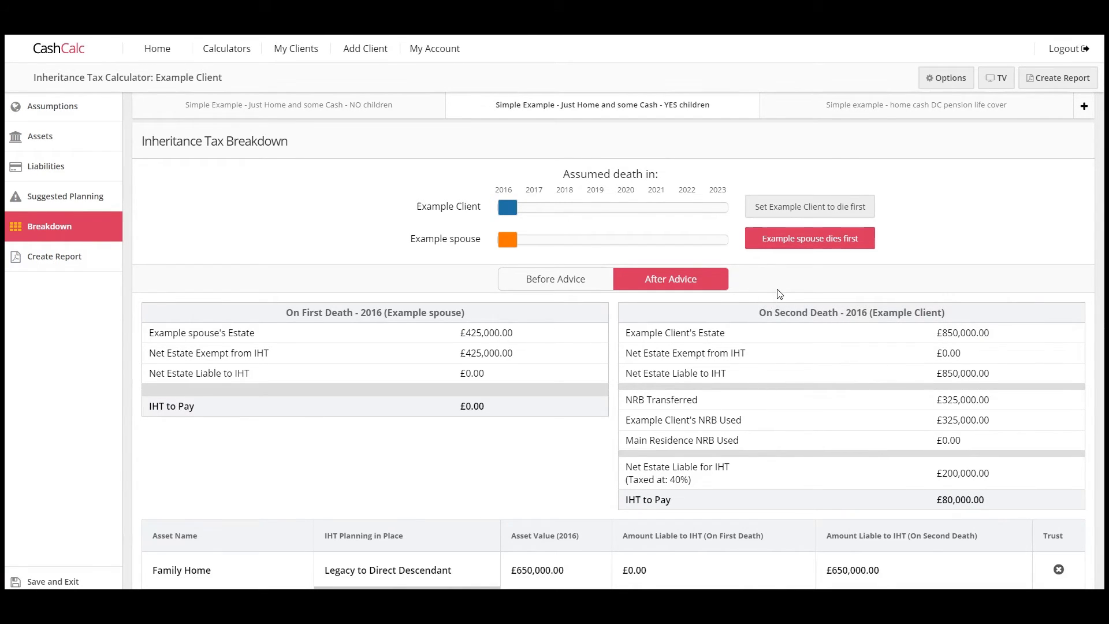
Set Example Client's assumed death to 2018 and examine the second-death figures and the asset table
{"action": "left_click_drag", "start_coordinate": [506, 210], "coordinate": [570, 204]}
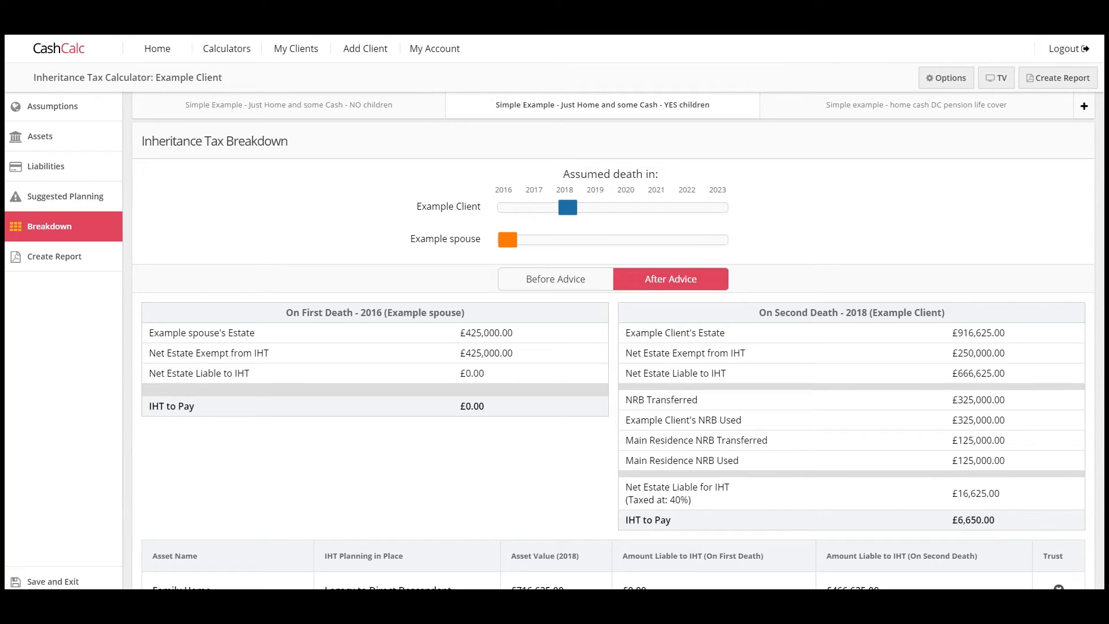
{"action": "mouse_move", "coordinate": [623, 378]}
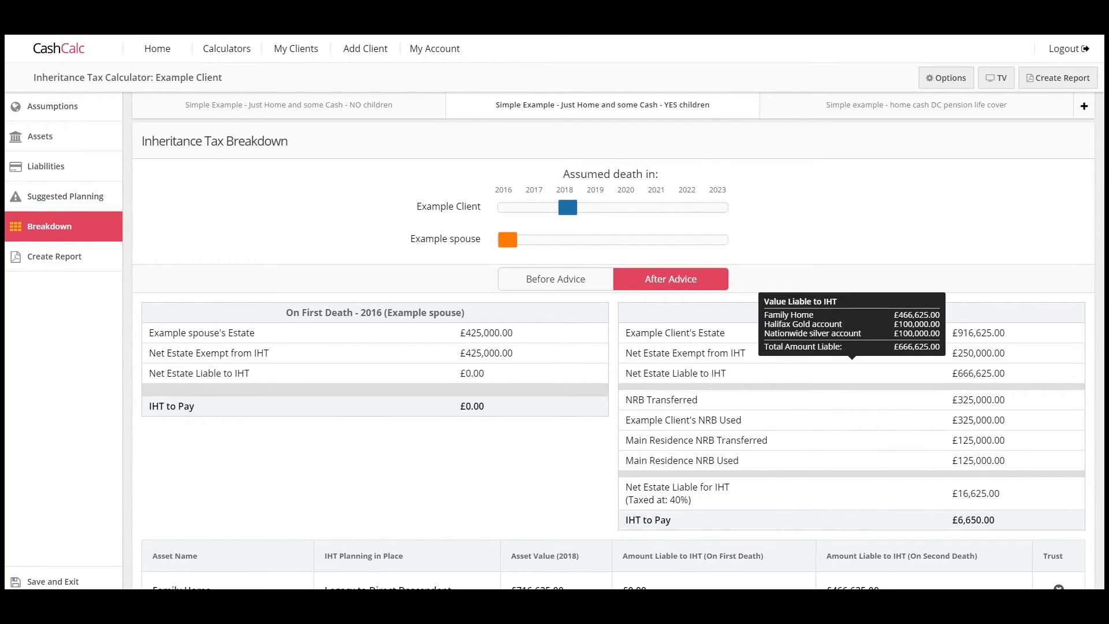
{"action": "scroll", "coordinate": [852, 375], "scroll_direction": "down", "scroll_amount": 2}
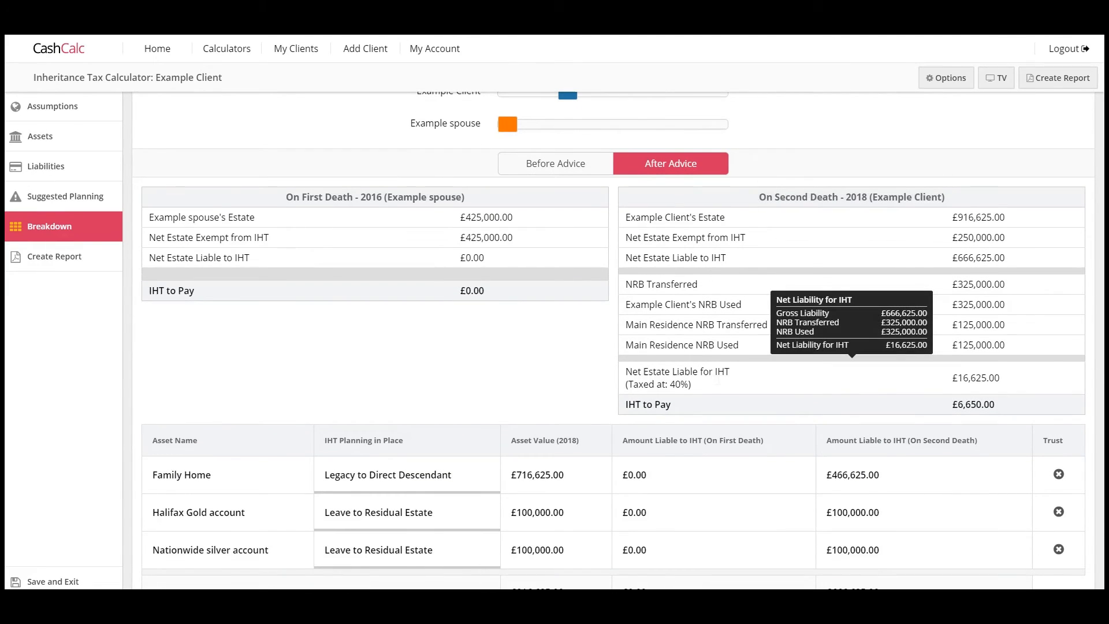
{"action": "scroll", "coordinate": [852, 376], "scroll_direction": "down", "scroll_amount": 2}
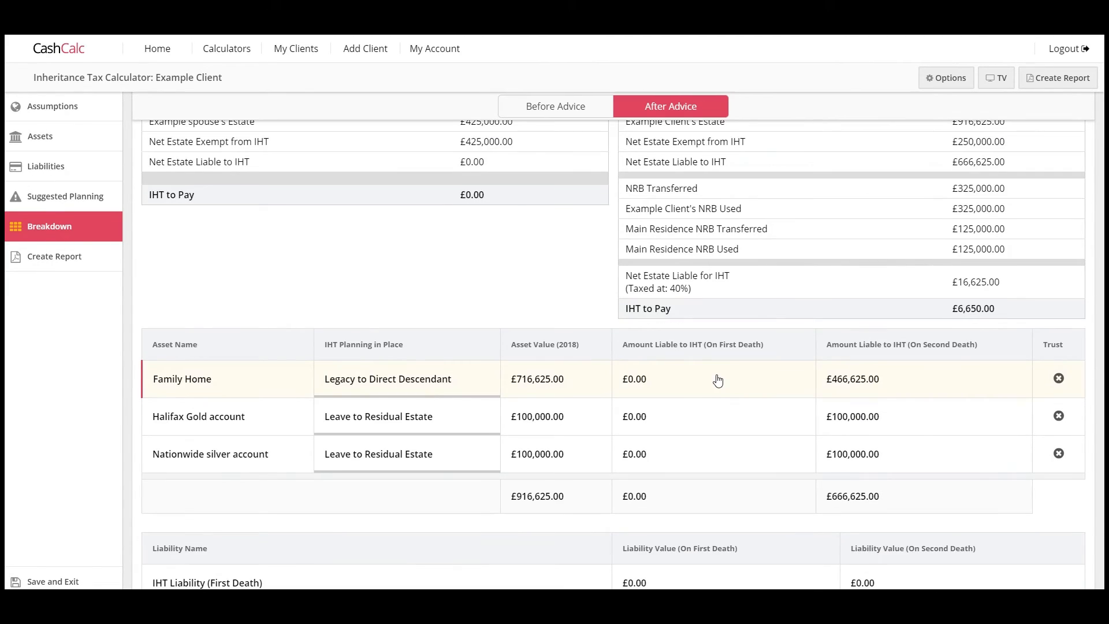
{"action": "scroll", "coordinate": [718, 380], "scroll_direction": "up", "scroll_amount": 3}
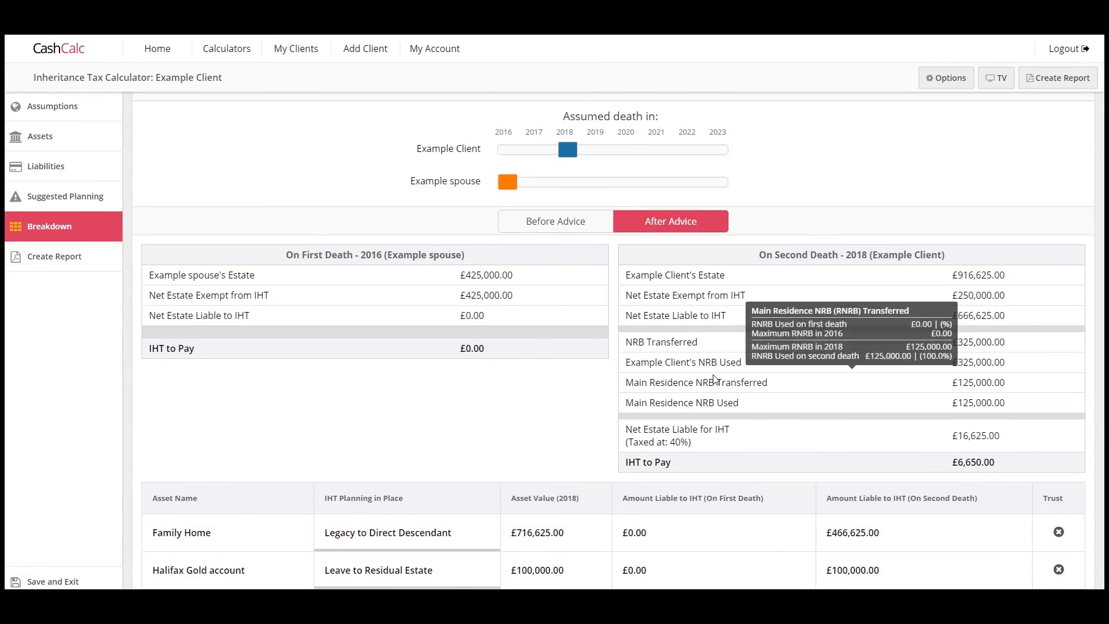
{"action": "scroll", "coordinate": [852, 358], "scroll_direction": "up", "scroll_amount": 1}
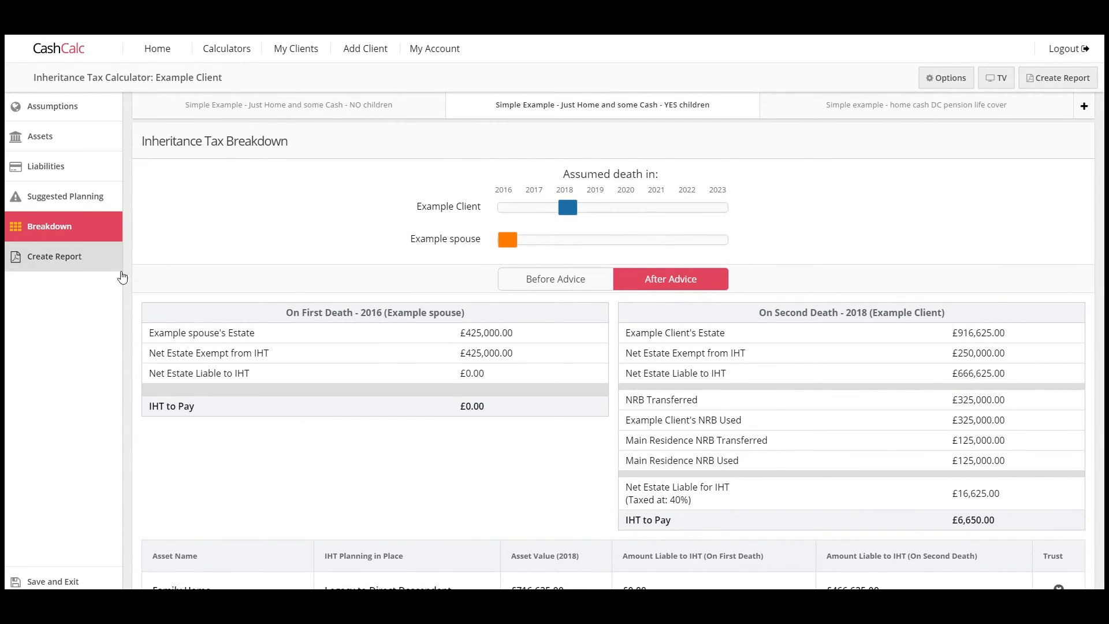
Create a PDF client report containing only the "Simple Example - Just Home and some Cash - YES children" forecast
{"action": "left_click", "coordinate": [84, 264]}
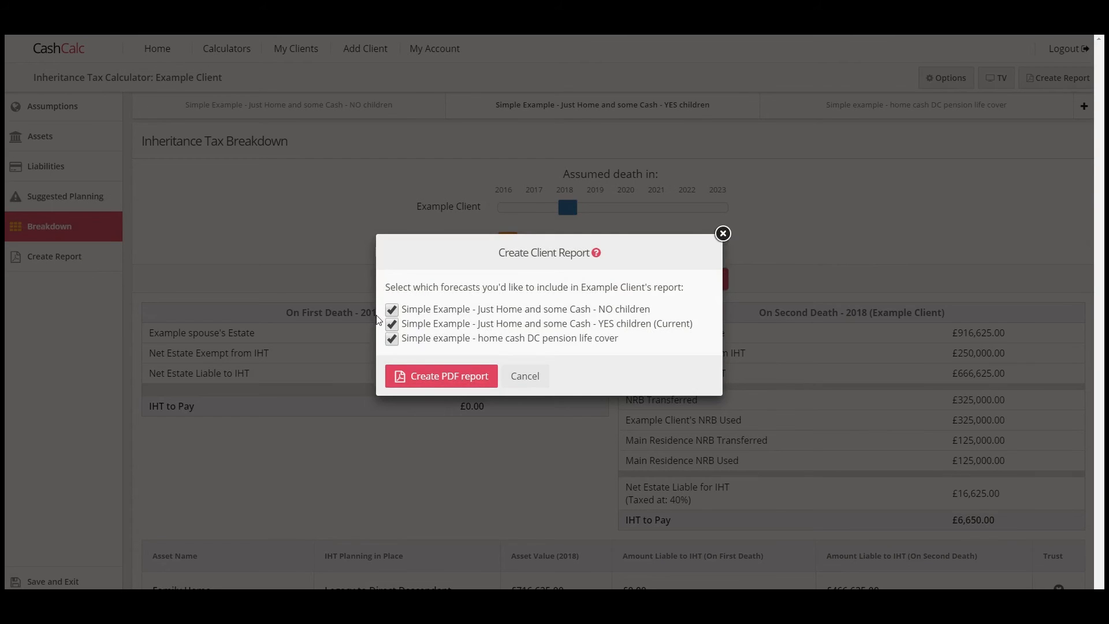
{"action": "left_click", "coordinate": [391, 338]}
{"action": "left_click", "coordinate": [433, 376]}
Read through the PDF report's asset values, liability tables and inheritance tax summaries before and after advice
{"action": "scroll", "coordinate": [535, 316], "scroll_direction": "down", "scroll_amount": 8}
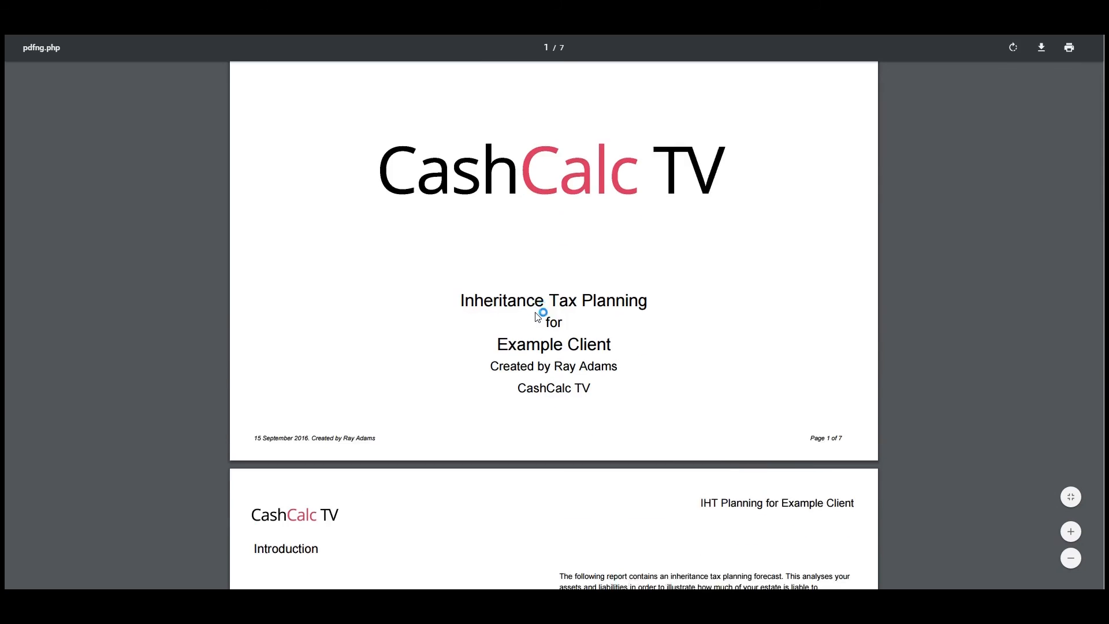
{"action": "scroll", "coordinate": [542, 313], "scroll_direction": "down", "scroll_amount": 10}
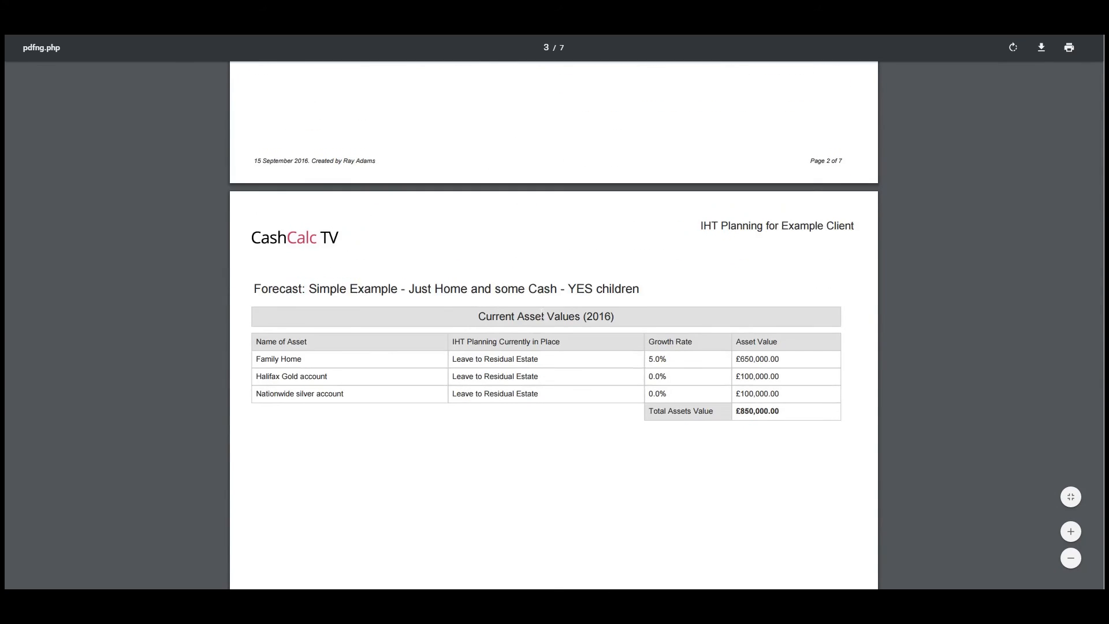
{"action": "scroll", "coordinate": [542, 314], "scroll_direction": "down", "scroll_amount": 17}
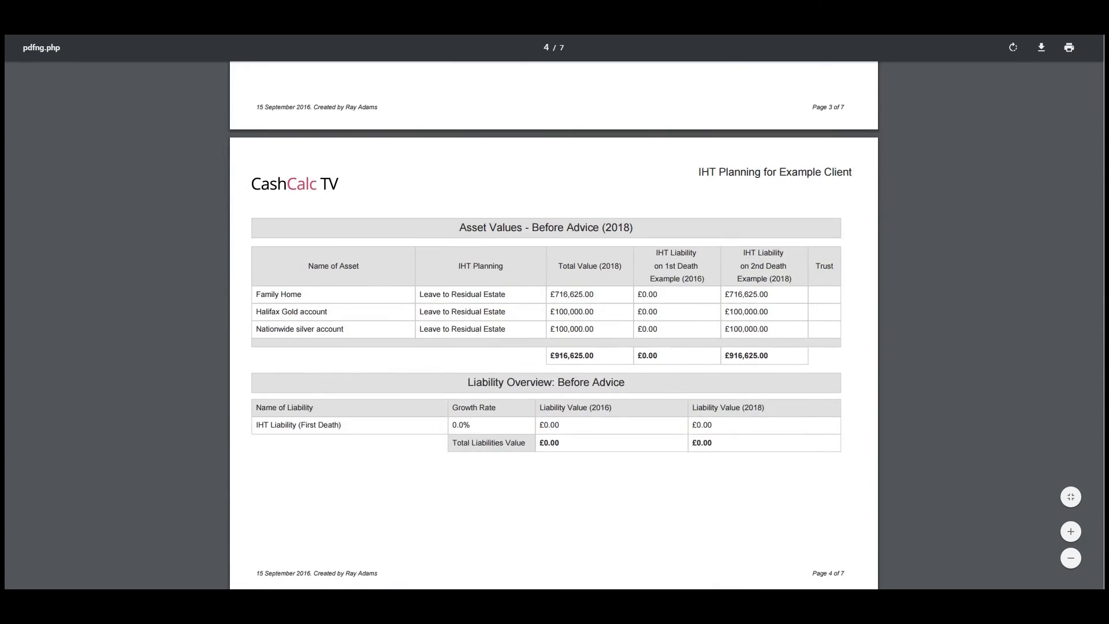
{"action": "scroll", "coordinate": [542, 312], "scroll_direction": "down", "scroll_amount": 7}
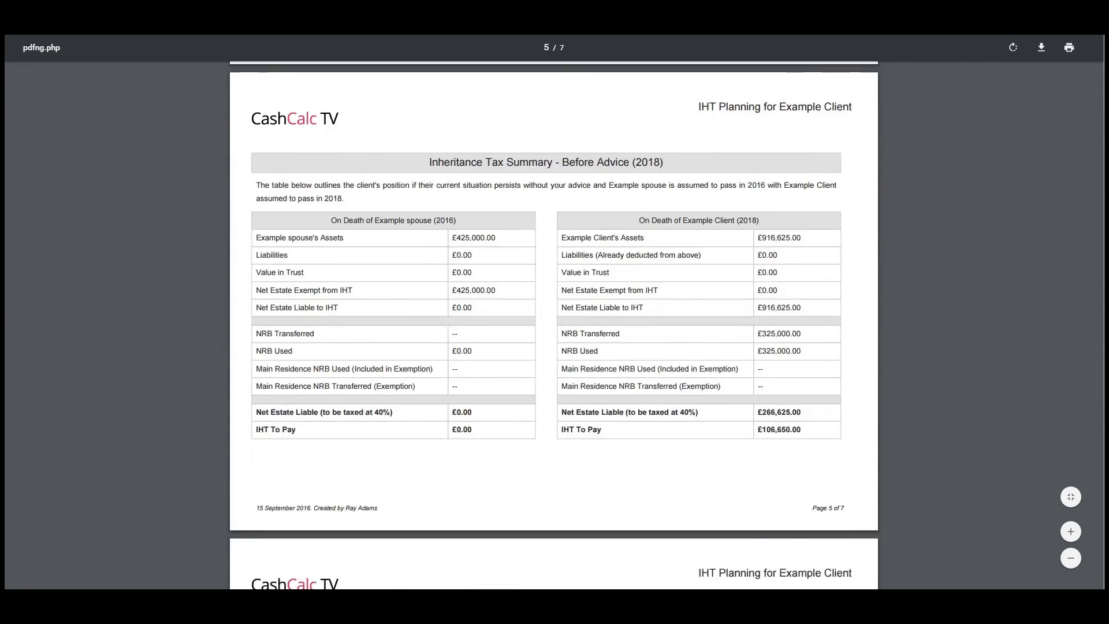
{"action": "scroll", "coordinate": [531, 310], "scroll_direction": "down", "scroll_amount": 6}
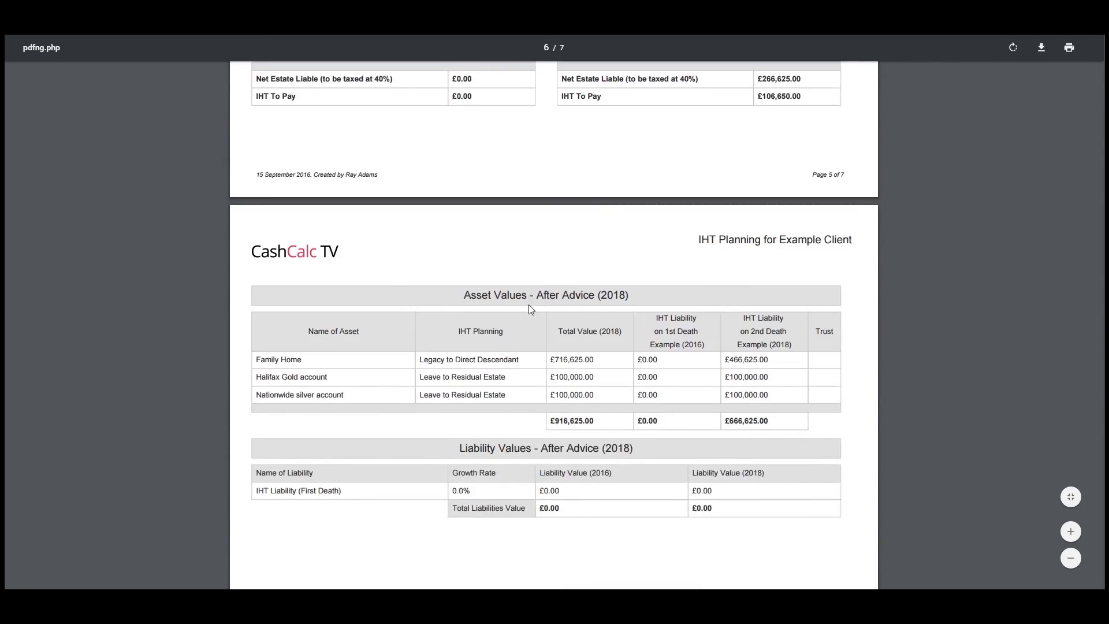
{"action": "scroll", "coordinate": [531, 310], "scroll_direction": "down", "scroll_amount": 3}
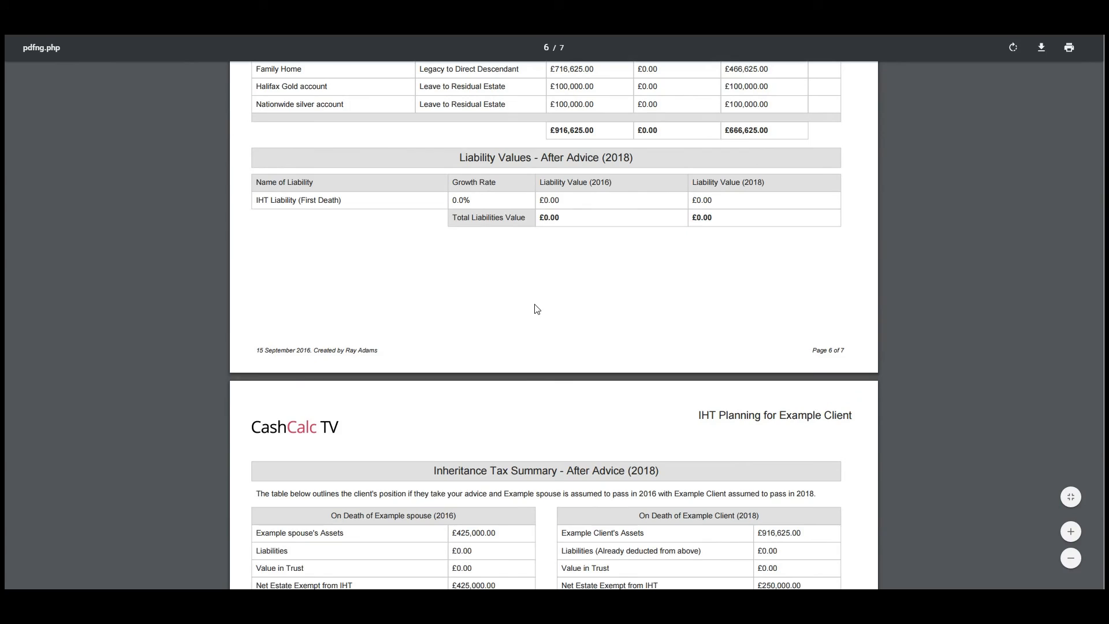